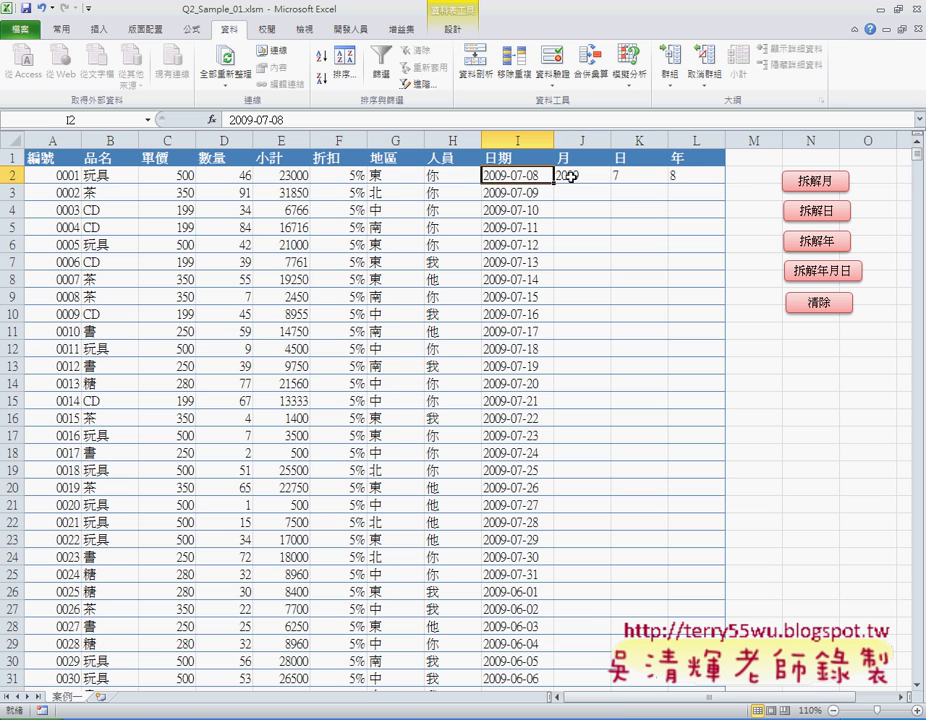
Clear the split values 2009, 7 and 8 from cells J2:L2.
left_click_drag(565, 175, 678, 174)
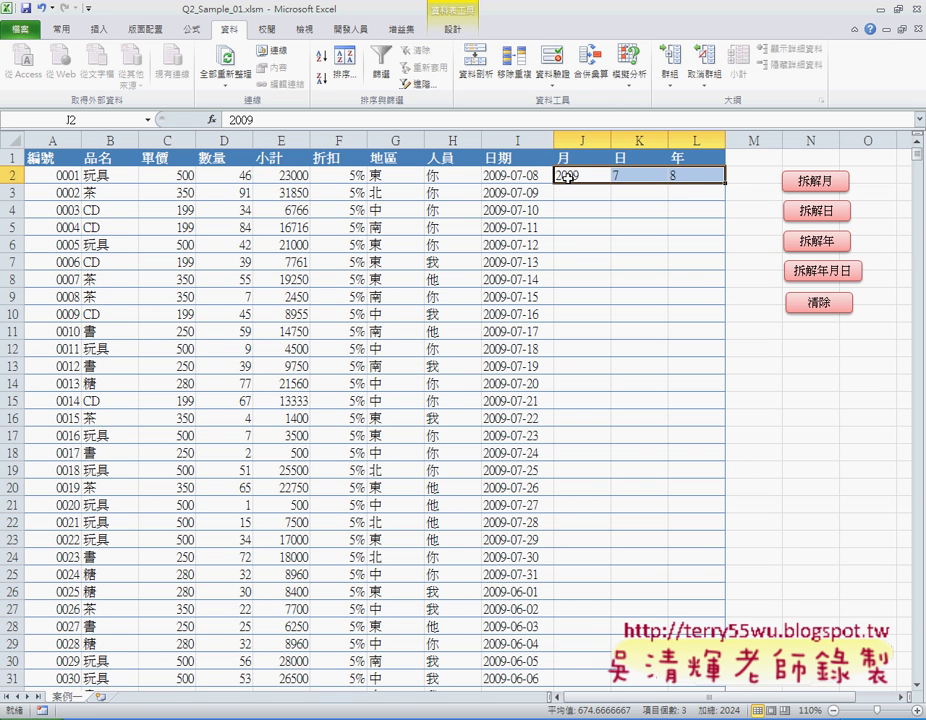
left_click(517, 195)
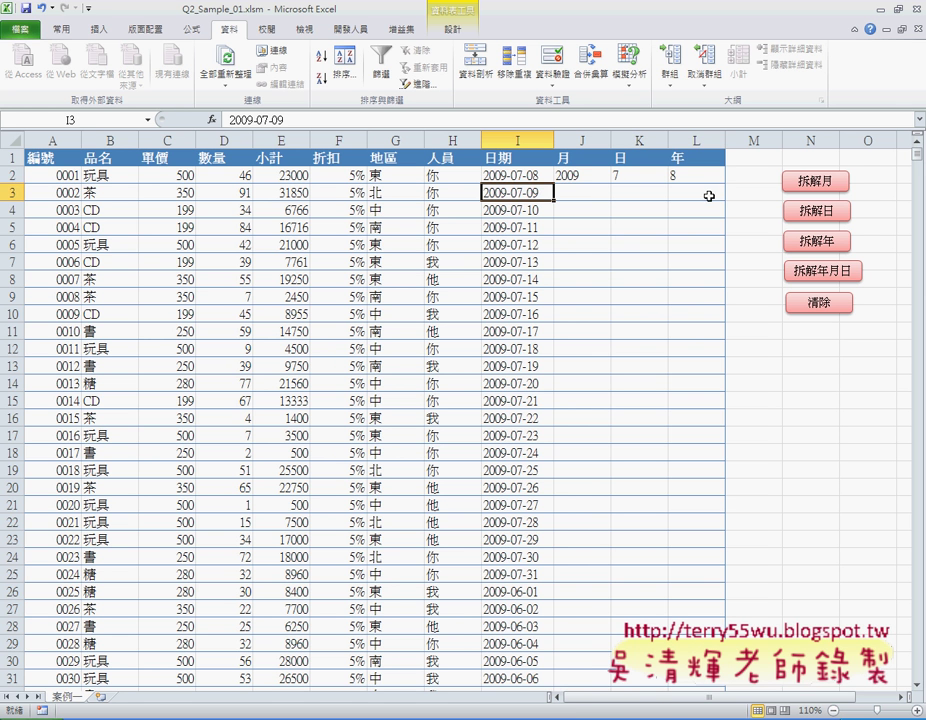
left_click_drag(585, 176, 696, 176)
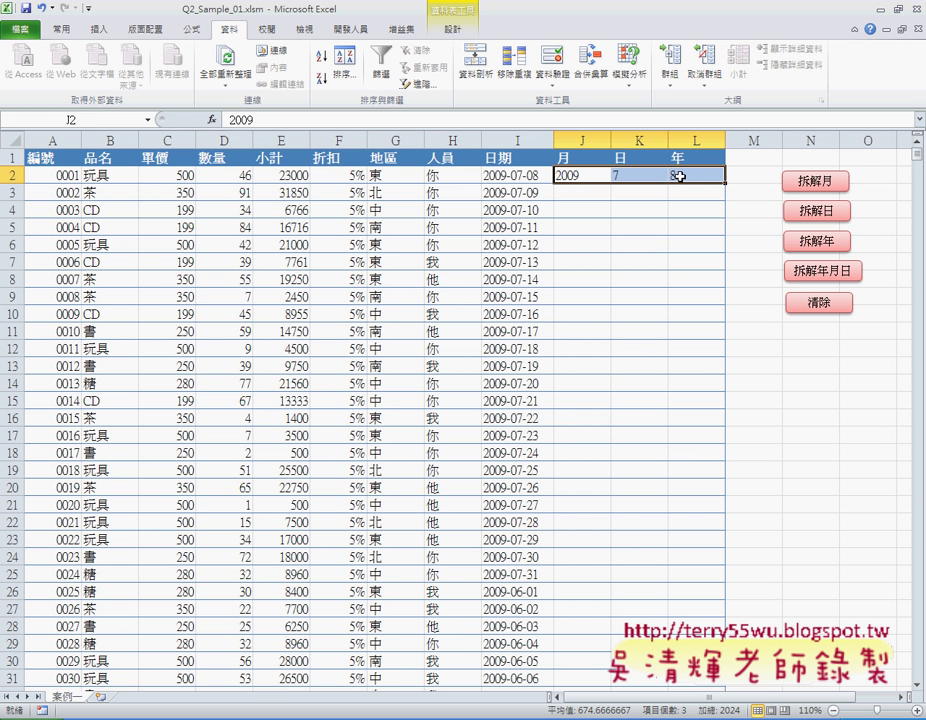
key("Delete")
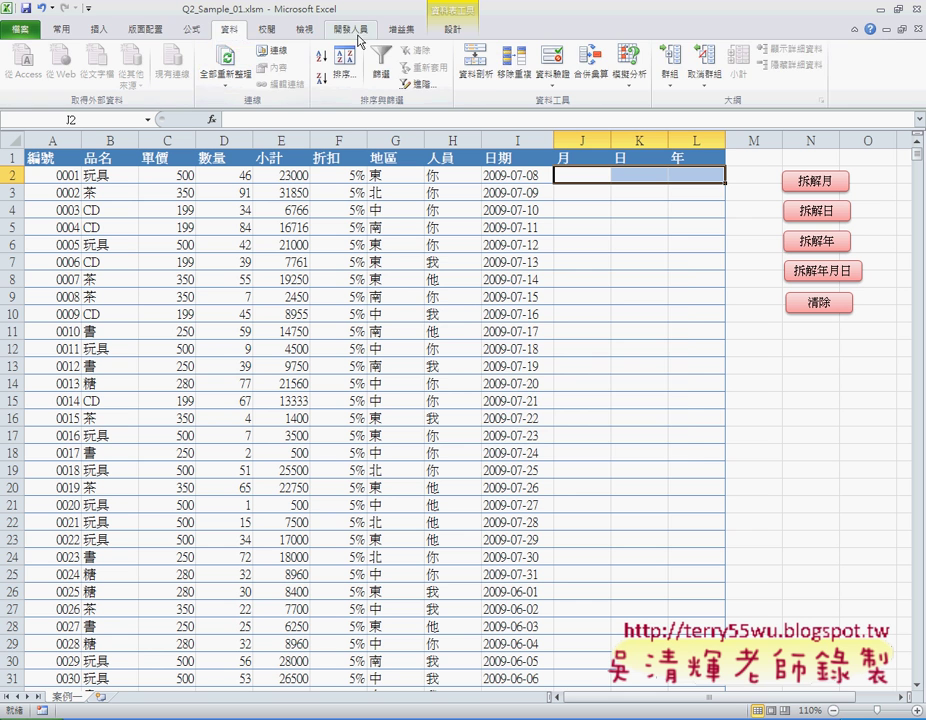
Start recording macro 巨集1 in this workbook, then select the date cell I2.
left_click(351, 29)
left_click(122, 52)
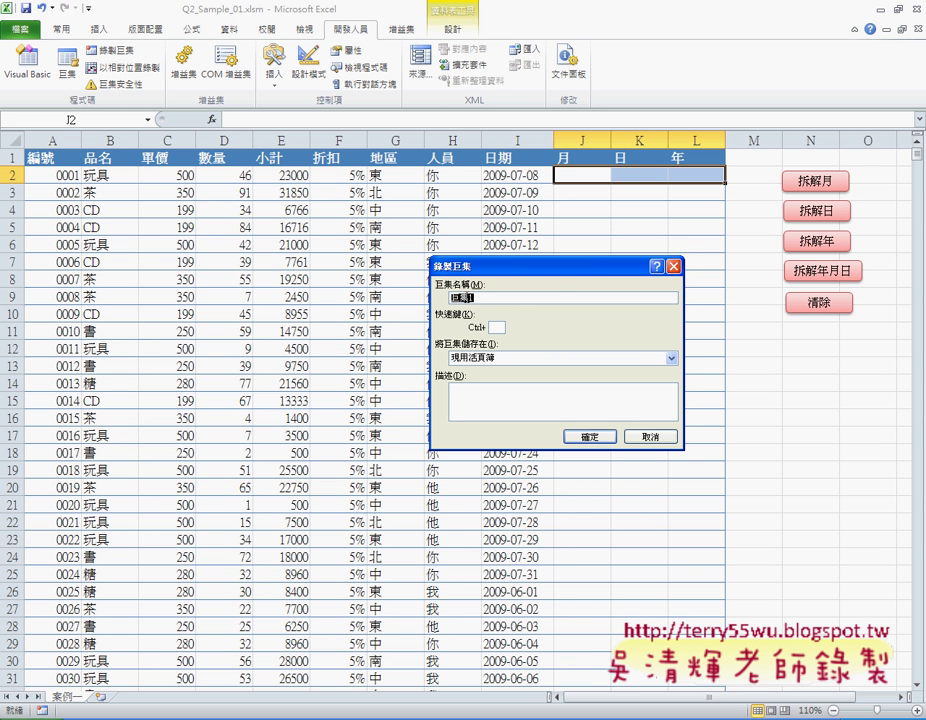
left_click(591, 438)
left_click(514, 177)
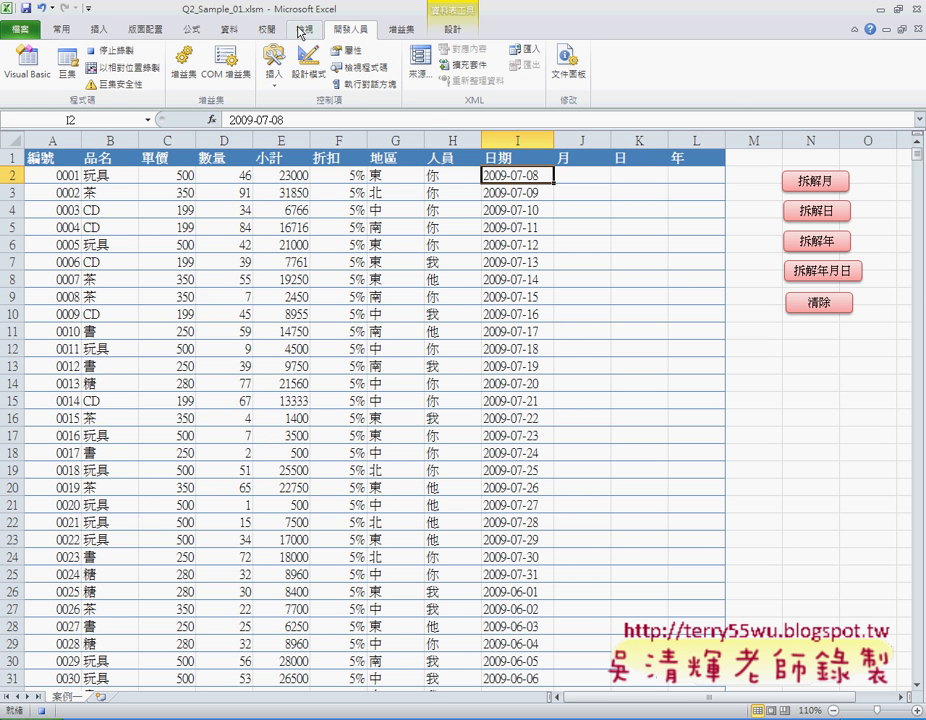
Use Text to Columns, delimited by '-', to split I2's date into J2:L2.
left_click(229, 29)
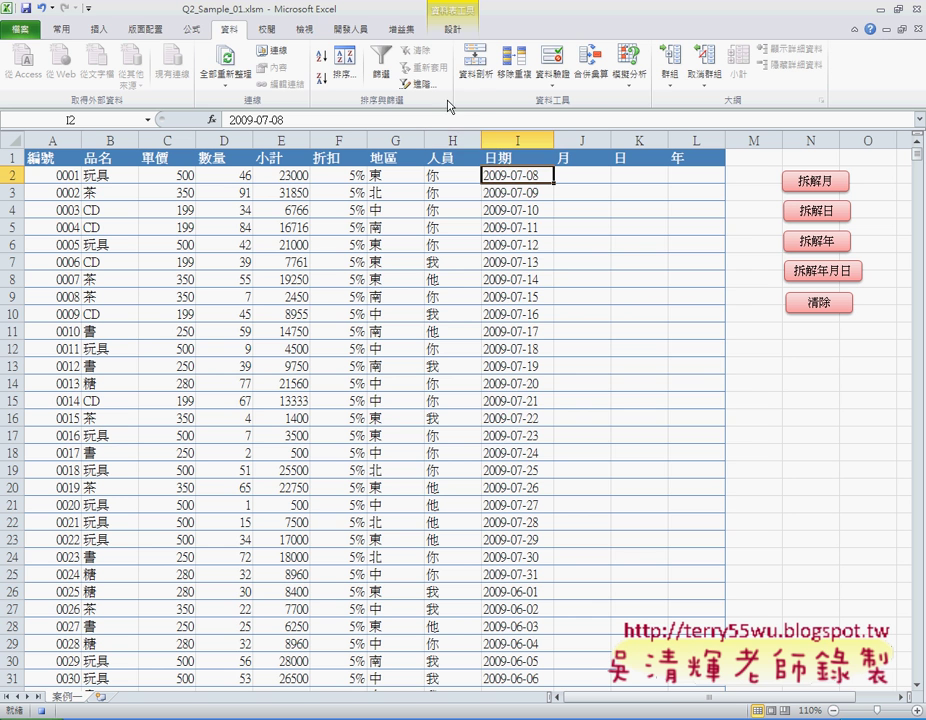
left_click(478, 75)
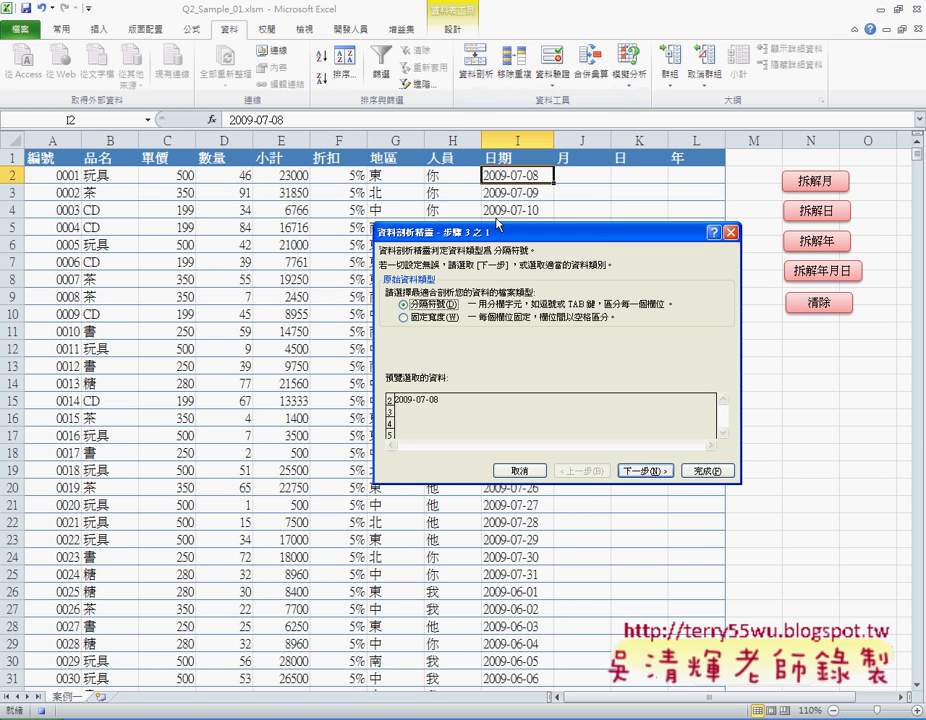
left_click(665, 474)
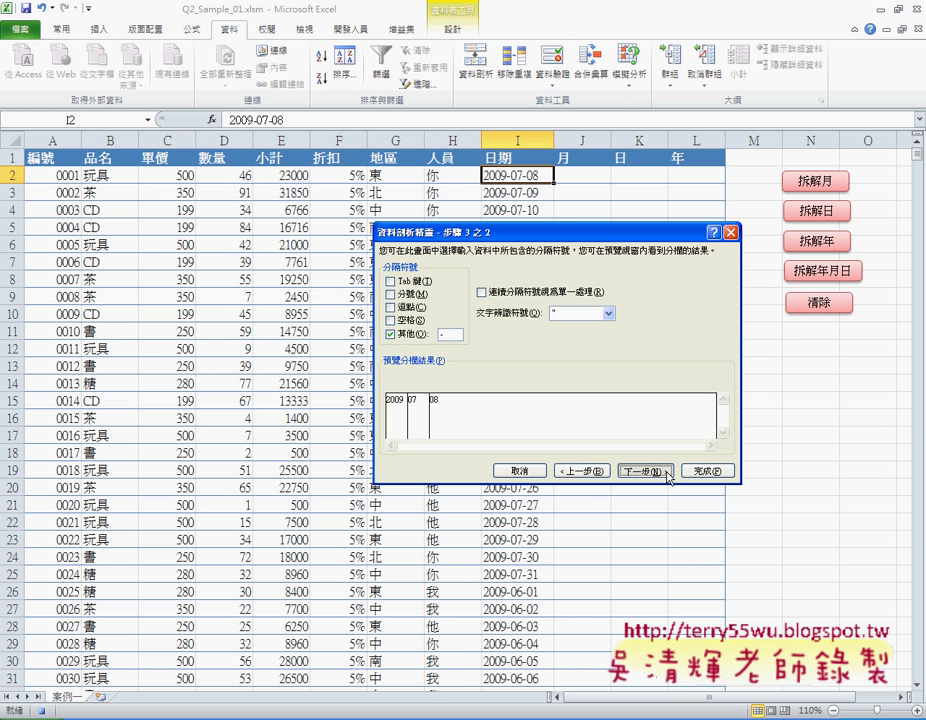
left_click(666, 473)
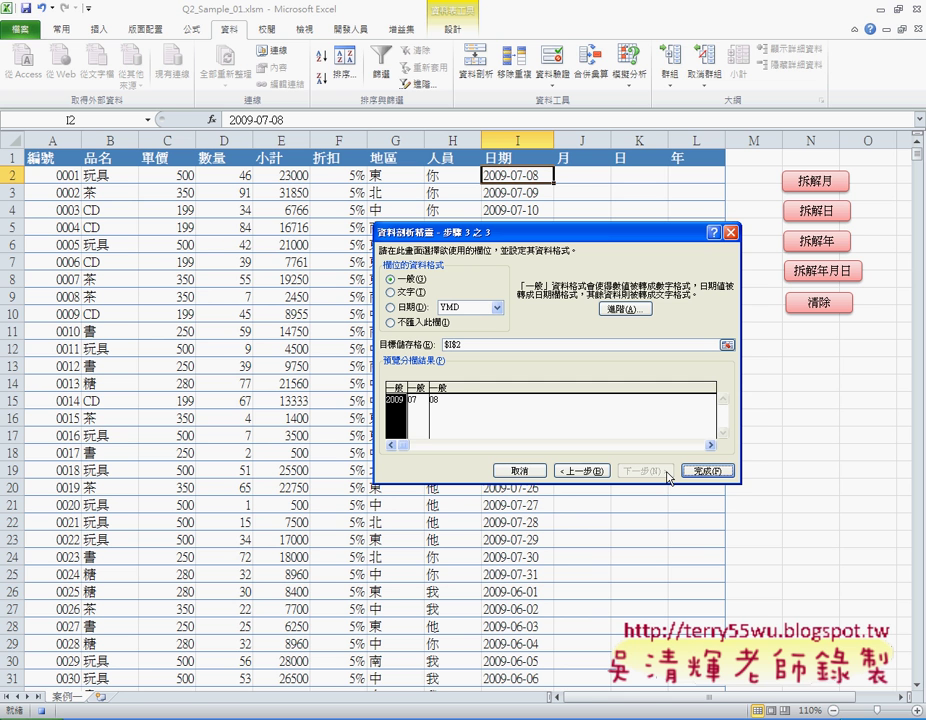
left_click(471, 345)
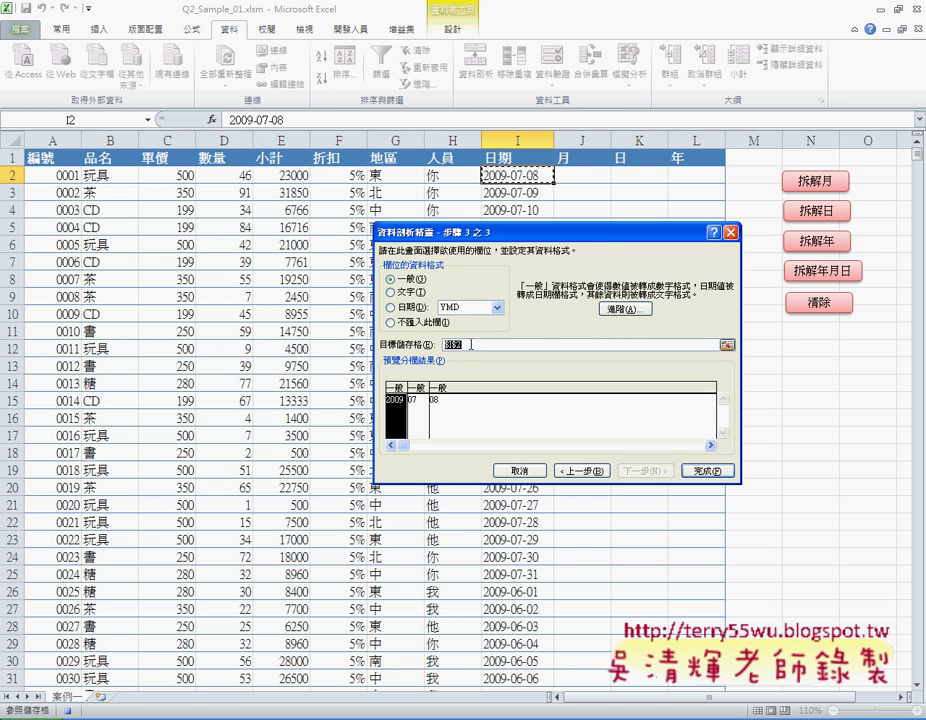
left_click(582, 175)
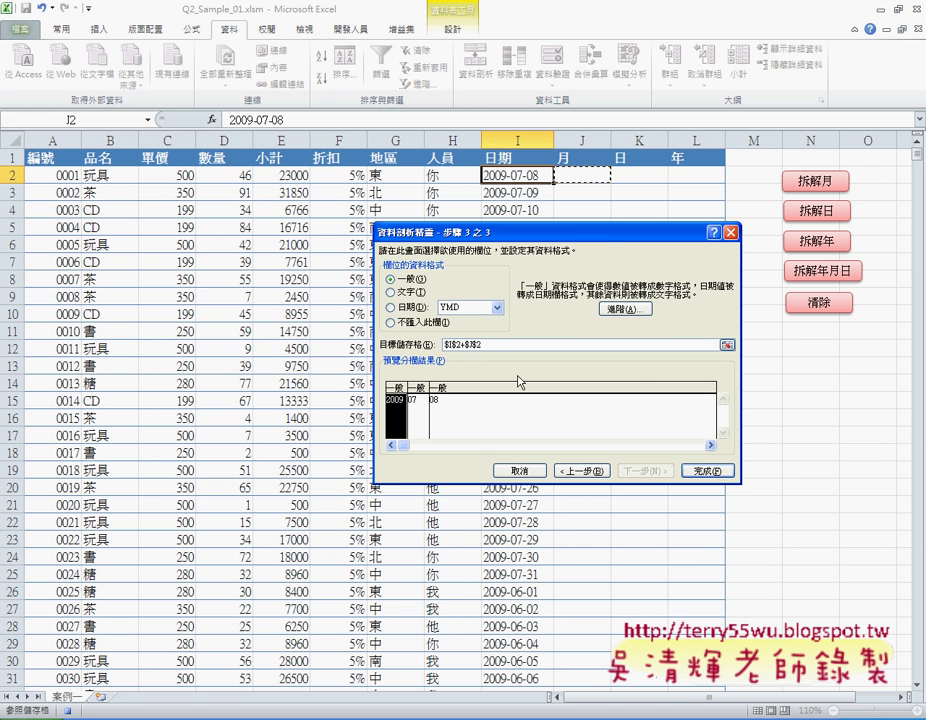
key("BackSpace")
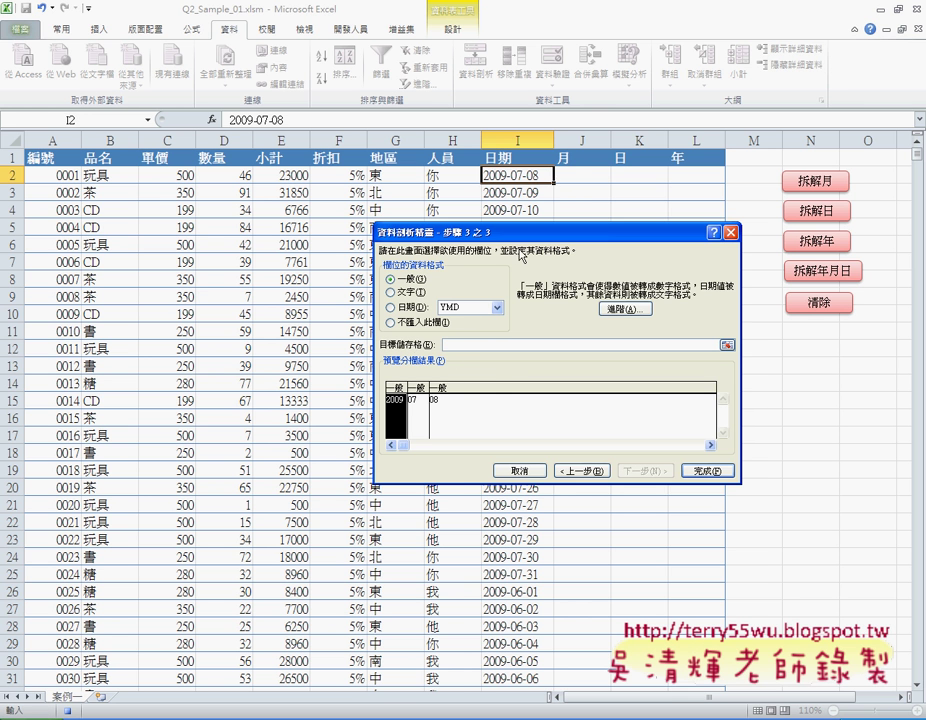
left_click(582, 175)
left_click(704, 468)
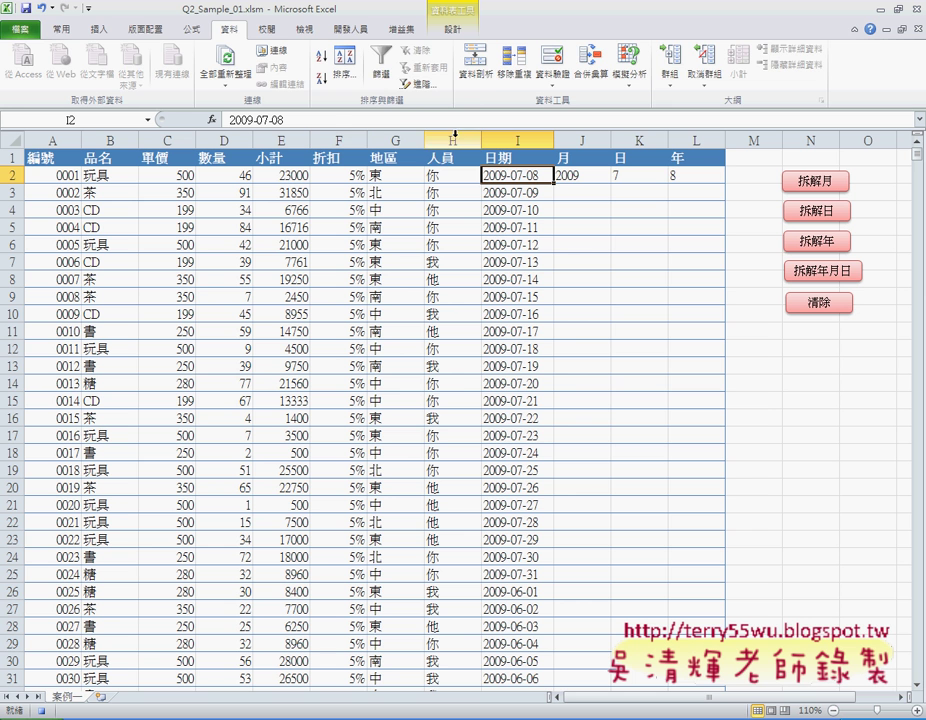
Stop recording and open 巨集1 from the Macros list for editing.
left_click(355, 31)
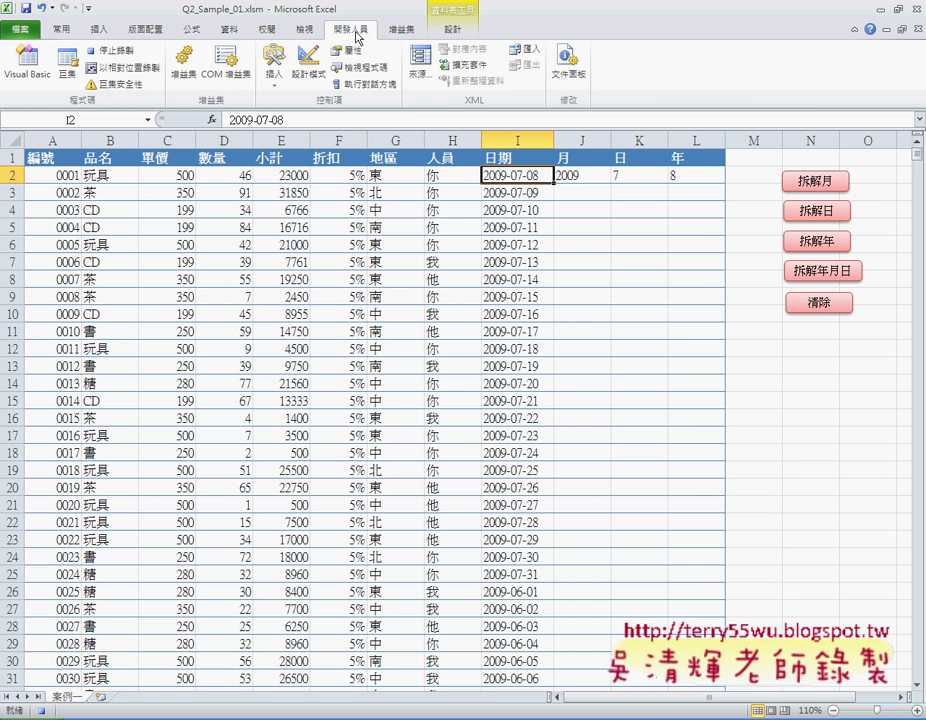
left_click(110, 50)
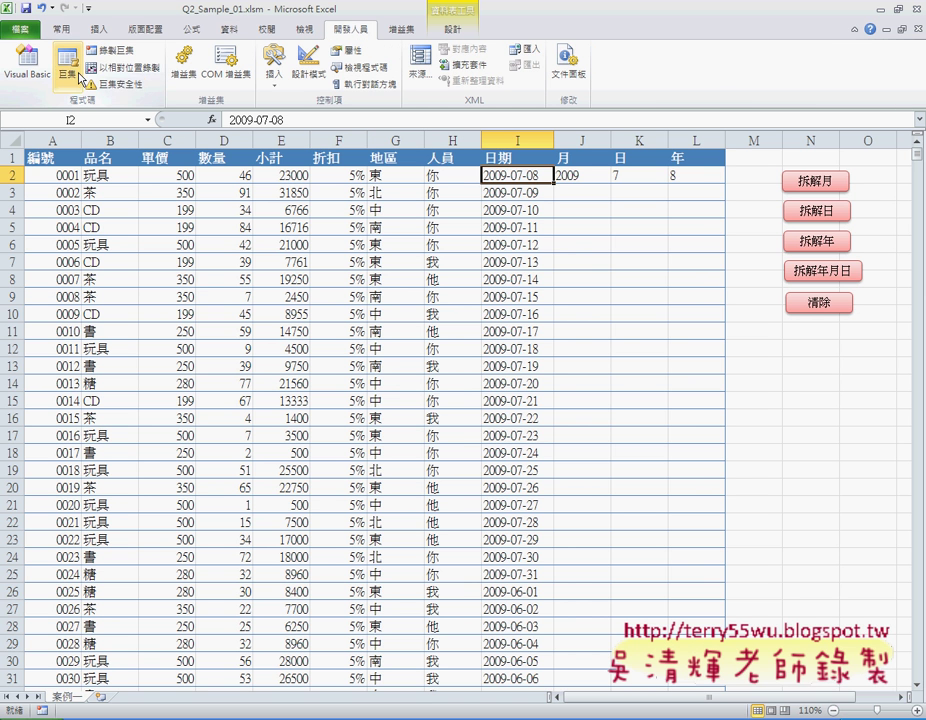
left_click(80, 77)
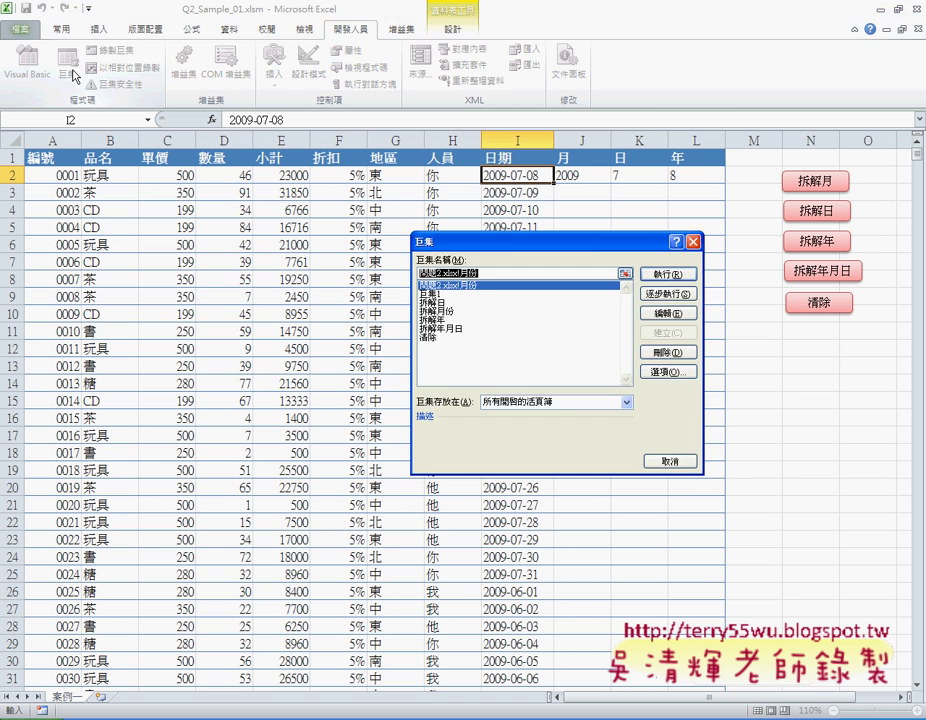
left_click(664, 313)
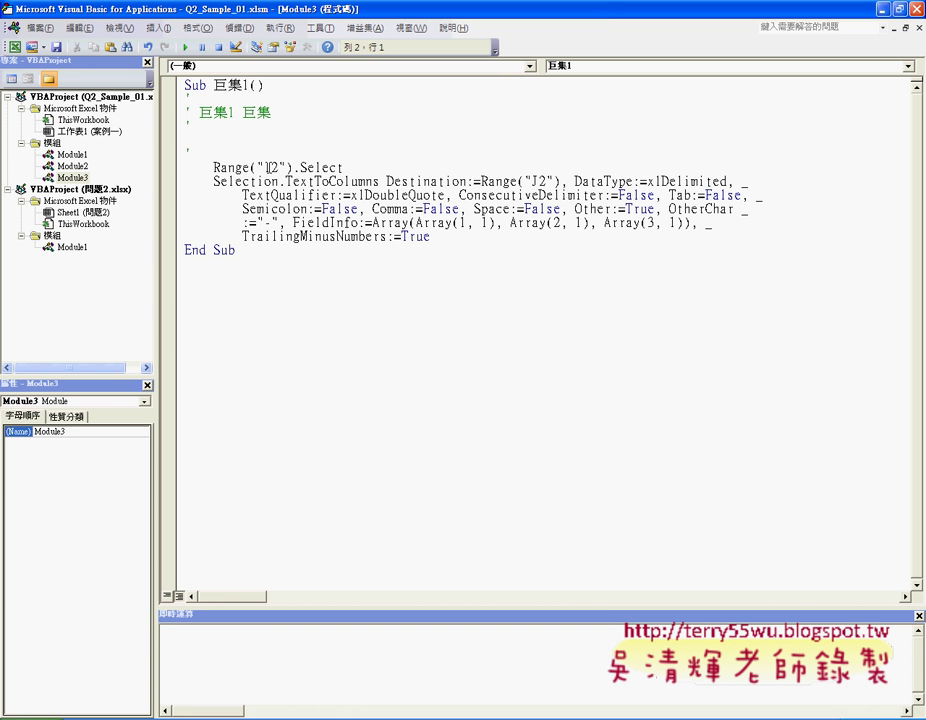
Restore the VBA editor to a smaller window so J2:L2's 2009, 7, 8 show.
left_click_drag(214, 167, 292, 167)
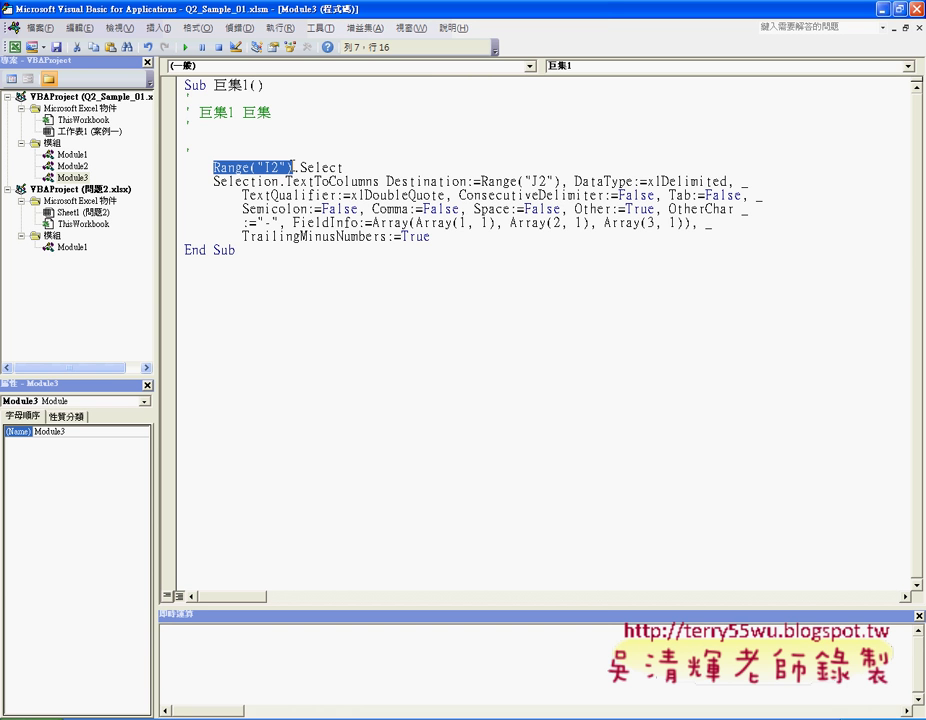
double_click(230, 12)
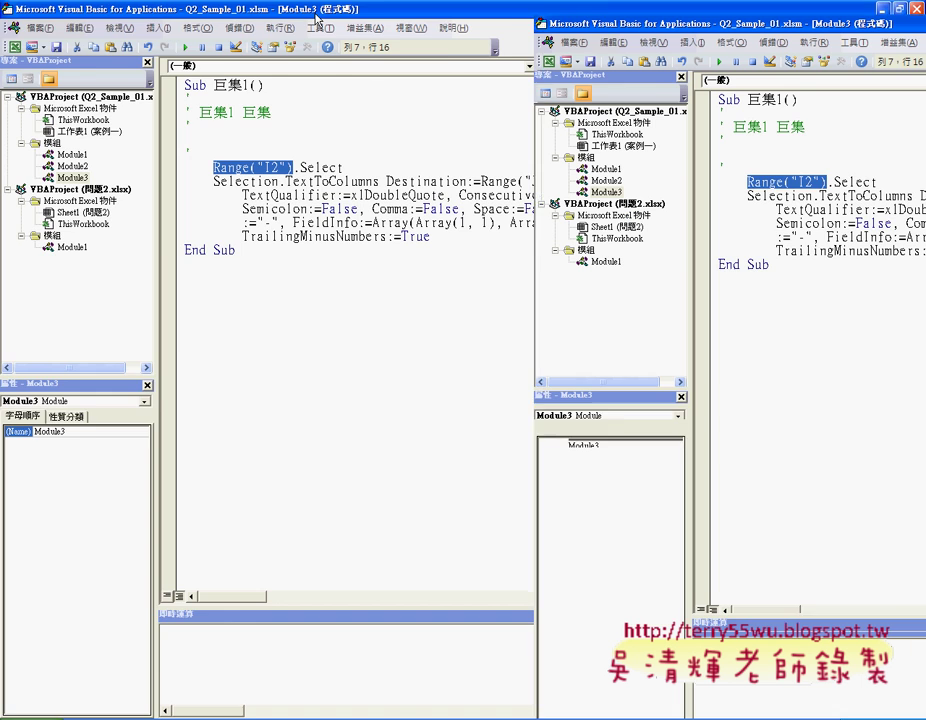
left_click_drag(600, 38, 669, 38)
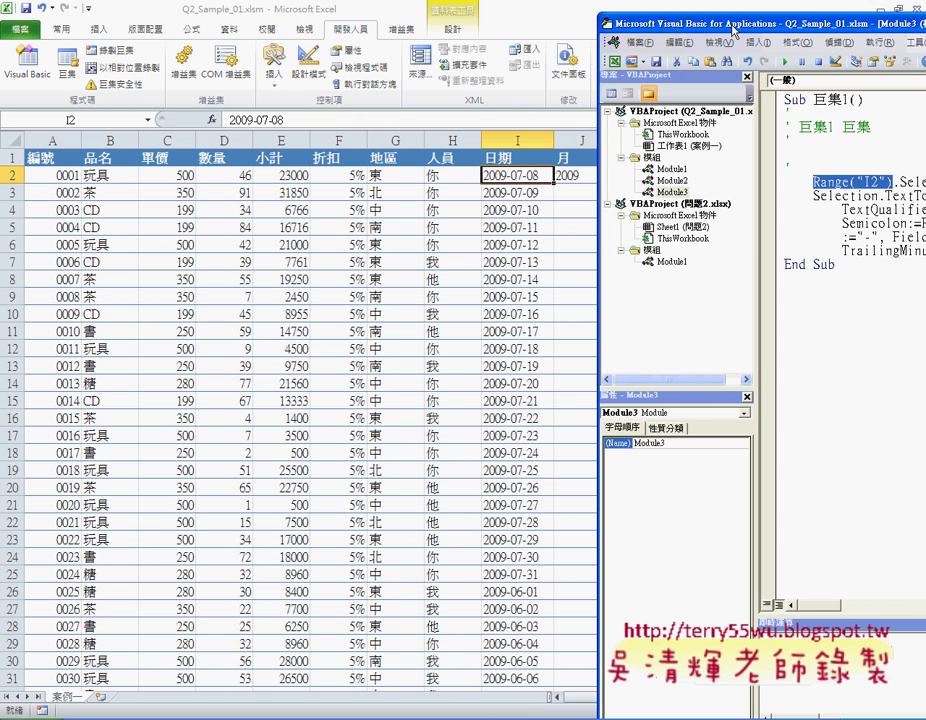
left_click_drag(680, 22, 210, 43)
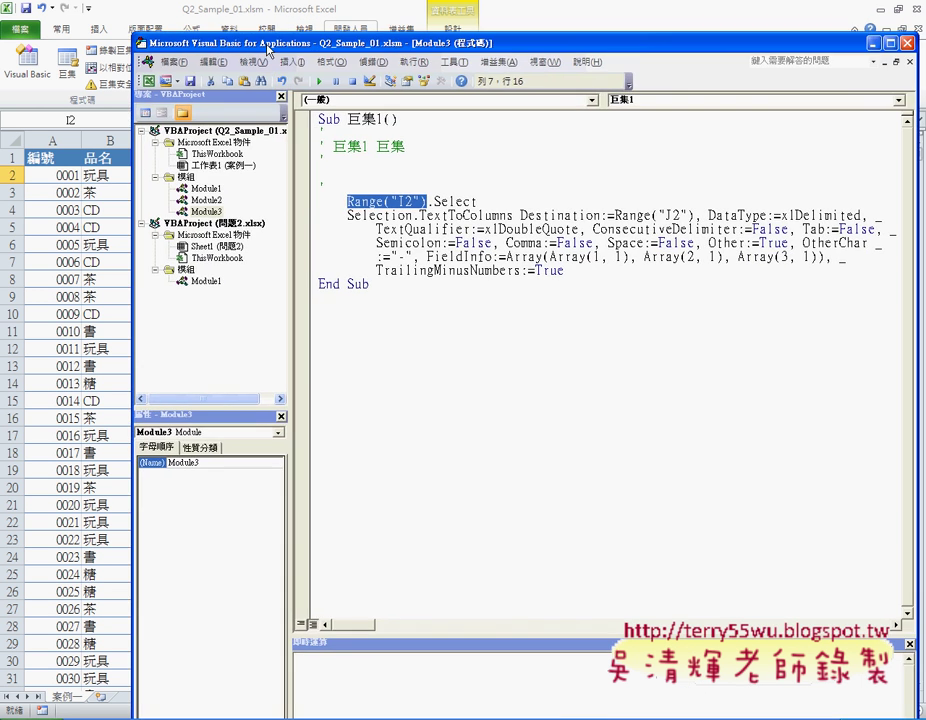
left_click(382, 216)
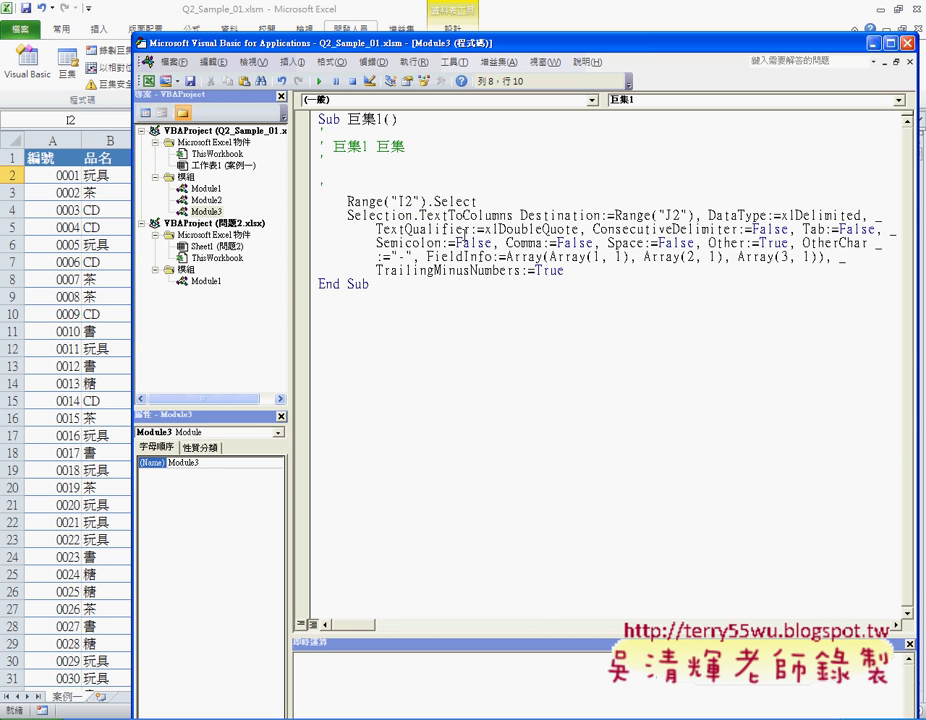
Highlight the TextToColumns arguments and the FieldInfo column numbers in Array(1, 1) and Array(2, 1).
left_click_drag(453, 215, 805, 258)
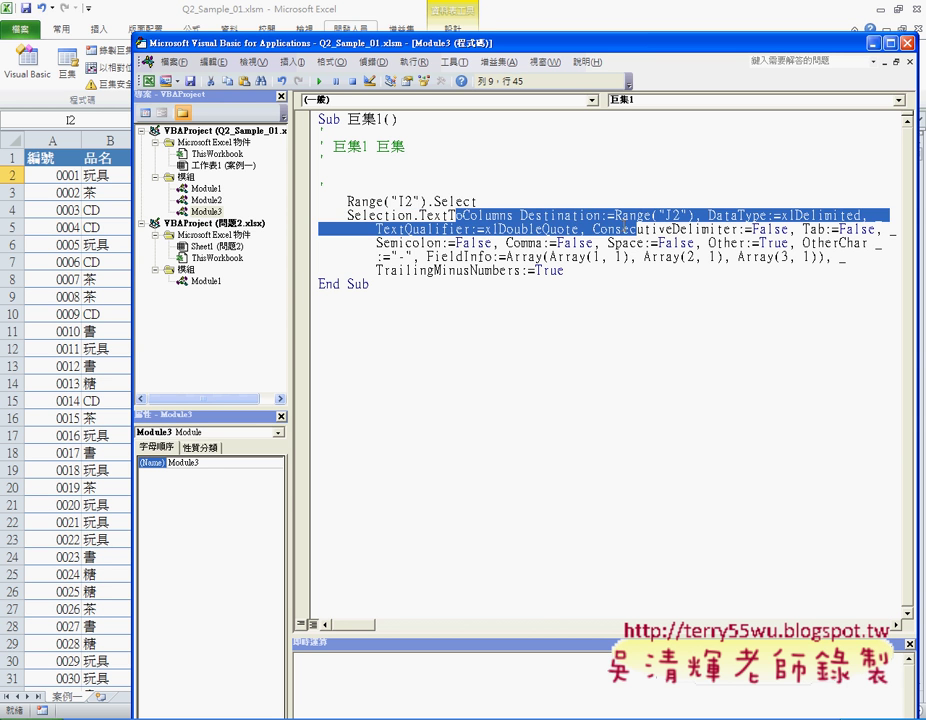
left_click(604, 269)
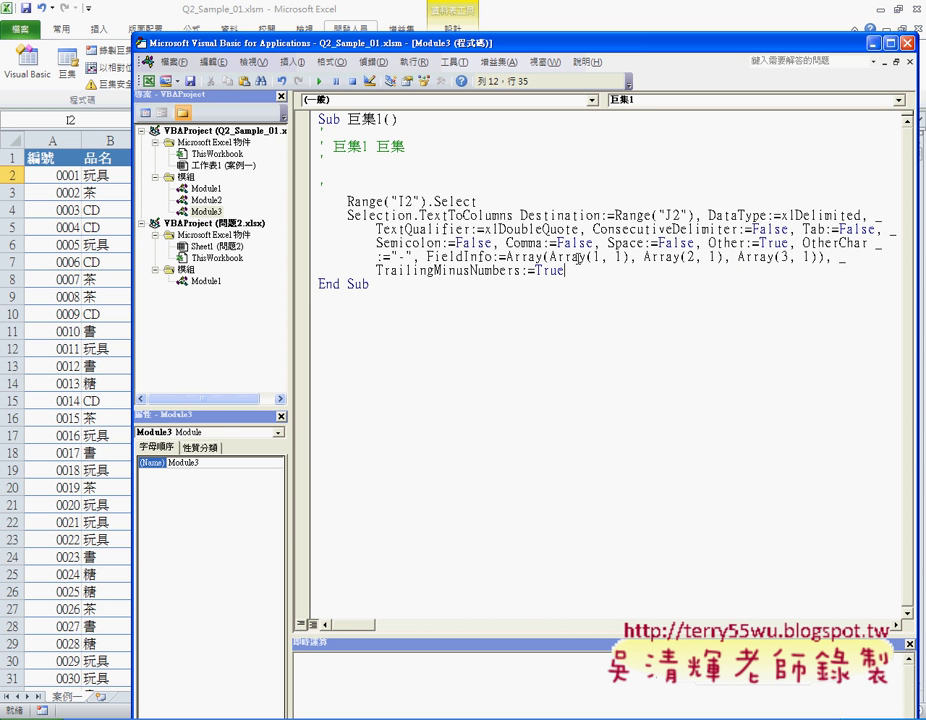
left_click(614, 257)
left_click(686, 257)
left_click_drag(831, 257, 826, 257)
left_click(602, 257)
double_click(596, 257)
double_click(689, 257)
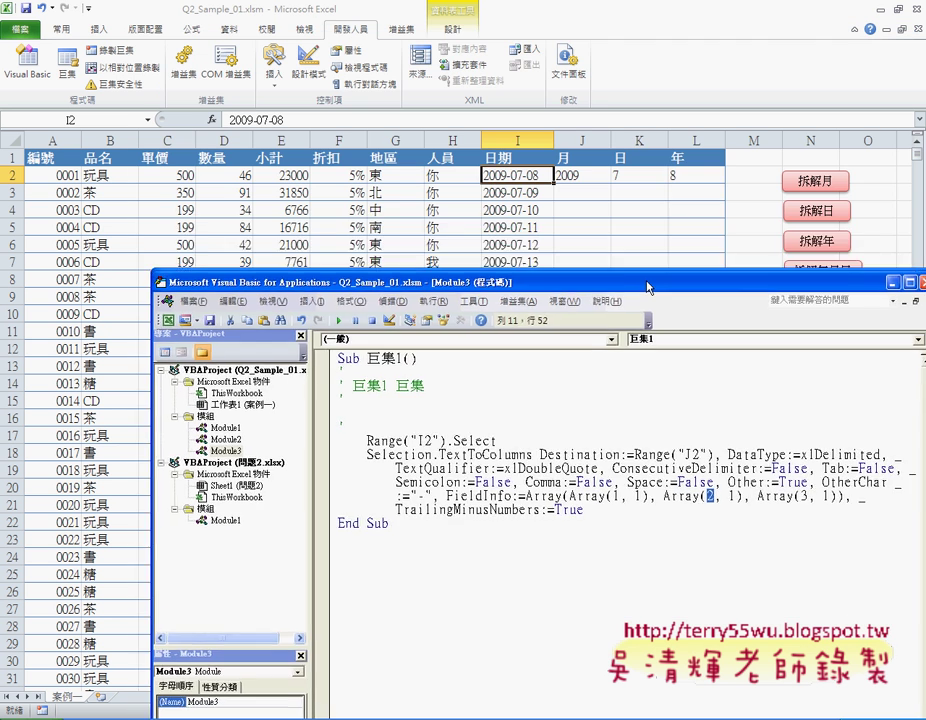
Clear J2:L2 on the worksheet and return to the VBA editor.
left_click_drag(460, 40, 624, 227)
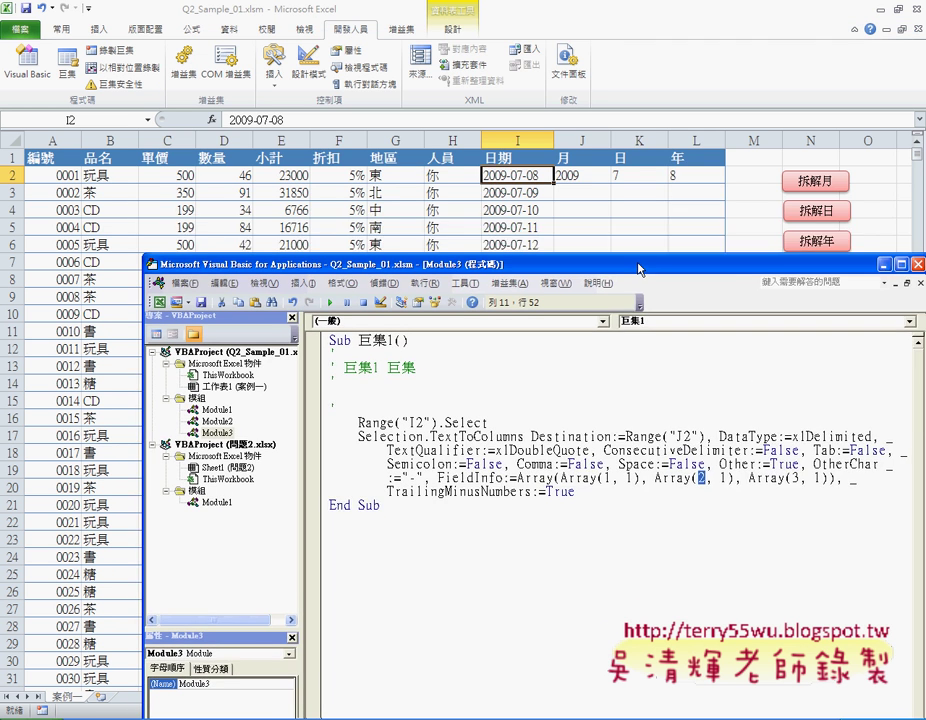
left_click_drag(564, 176, 687, 178)
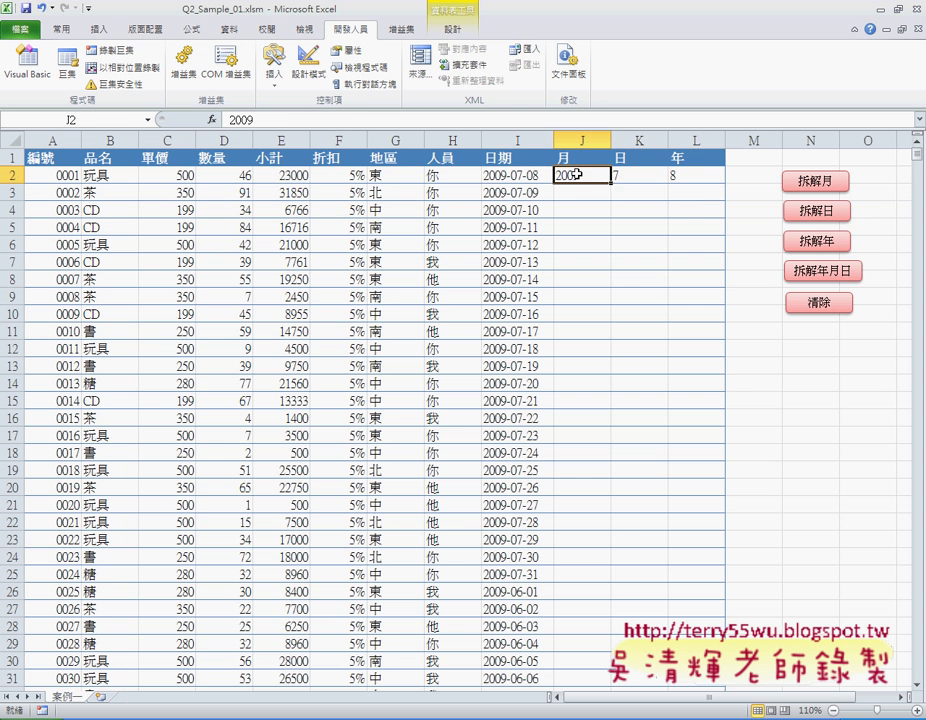
key("Delete")
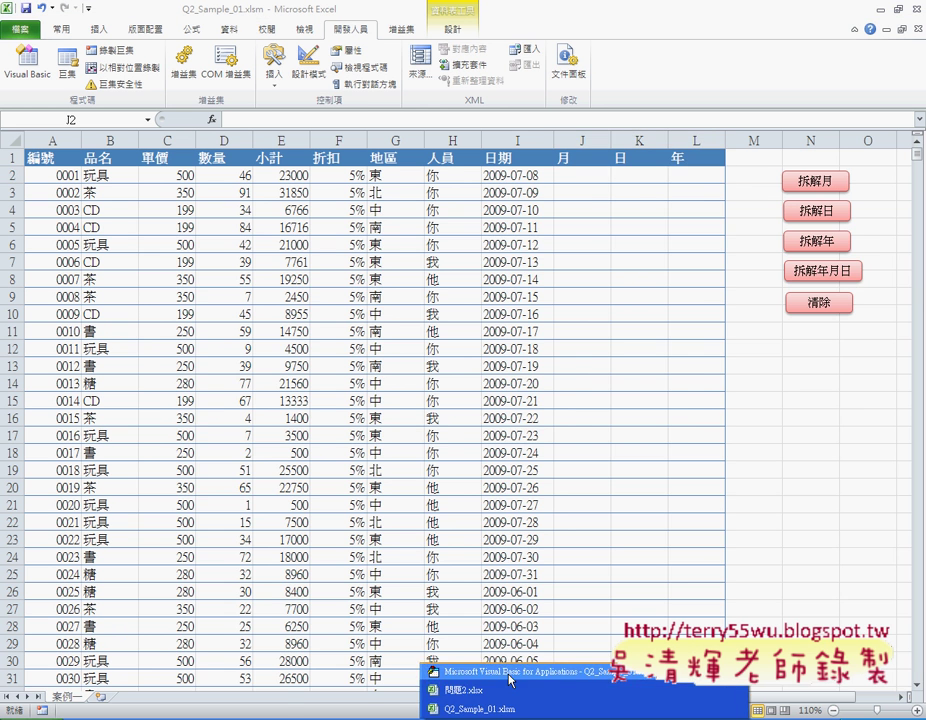
left_click(470, 672)
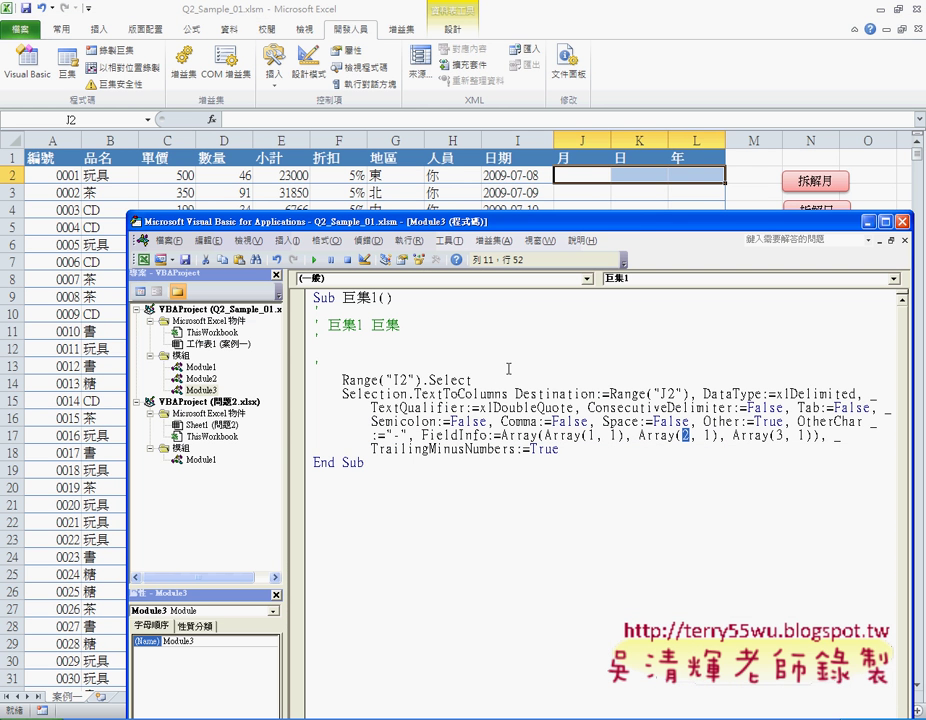
Change the FieldInfo column numbers to Array(2, 1), Array(1, 1), Array(3, 1).
left_click(592, 435)
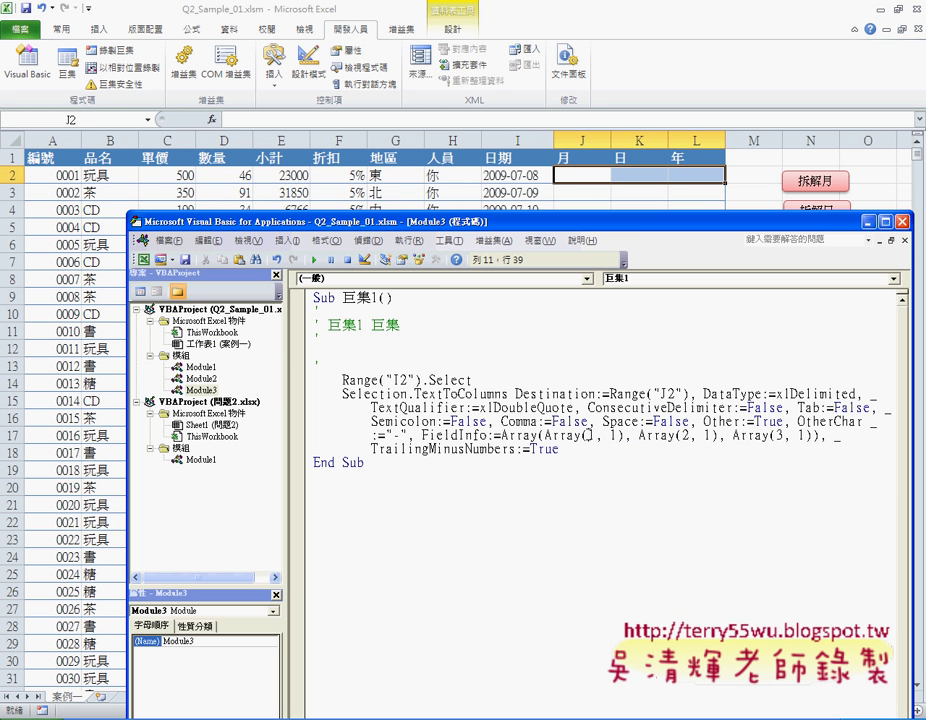
double_click(779, 435)
type("1")
double_click(591, 435)
type("2")
double_click(686, 434)
type("1")
left_click(461, 394)
double_click(776, 437)
type("3")
left_click(417, 396)
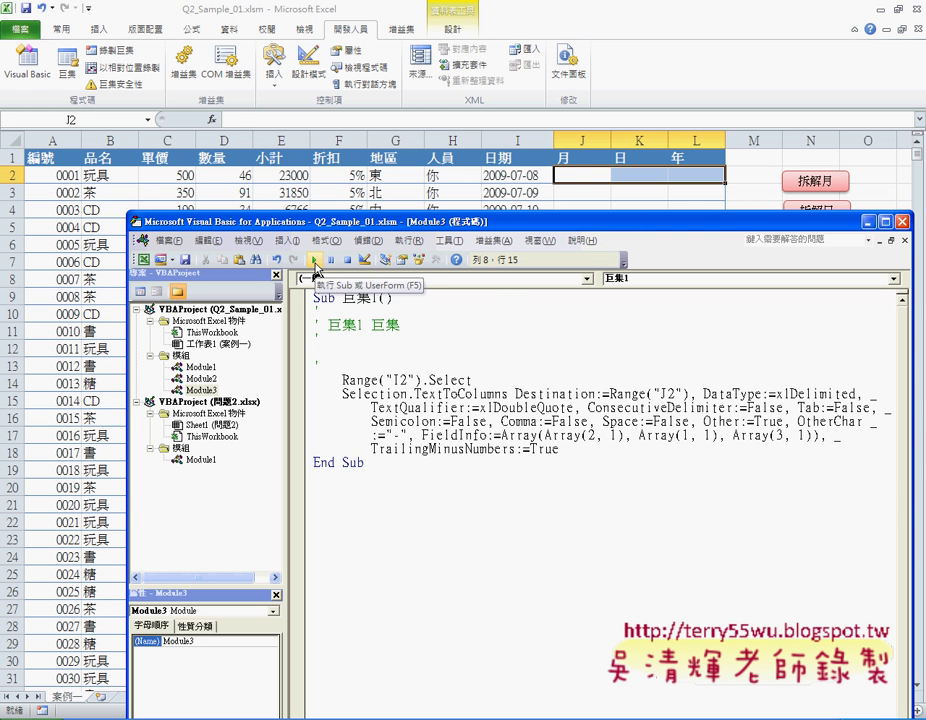
Run the edited macro, undo FieldInfo back to 1, 2, 3, and rerun, replacing J2:L2.
left_click(315, 260)
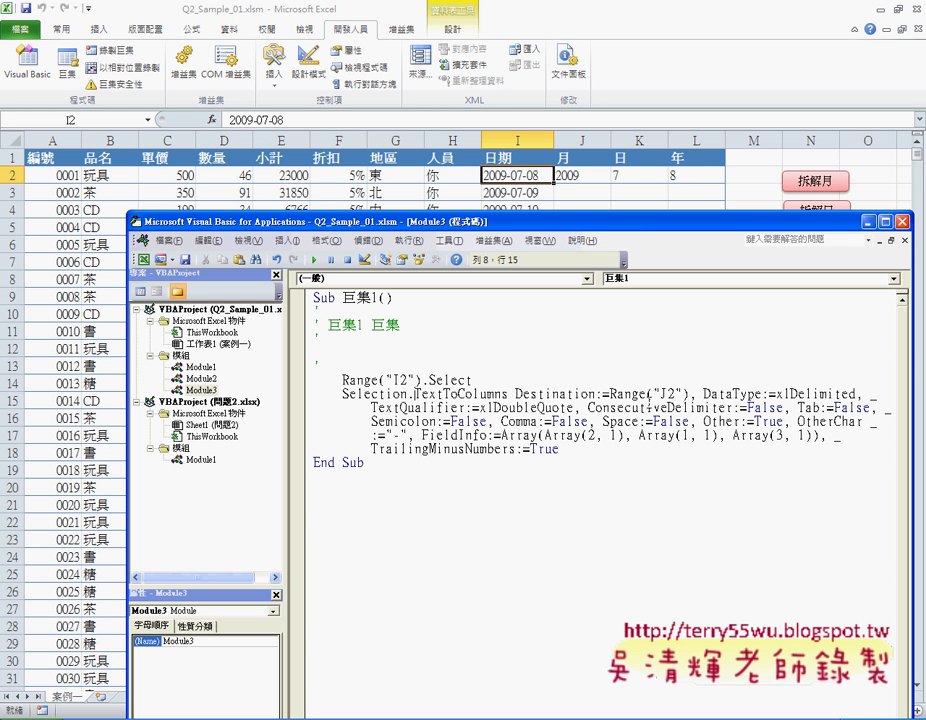
key("ctrl+z")
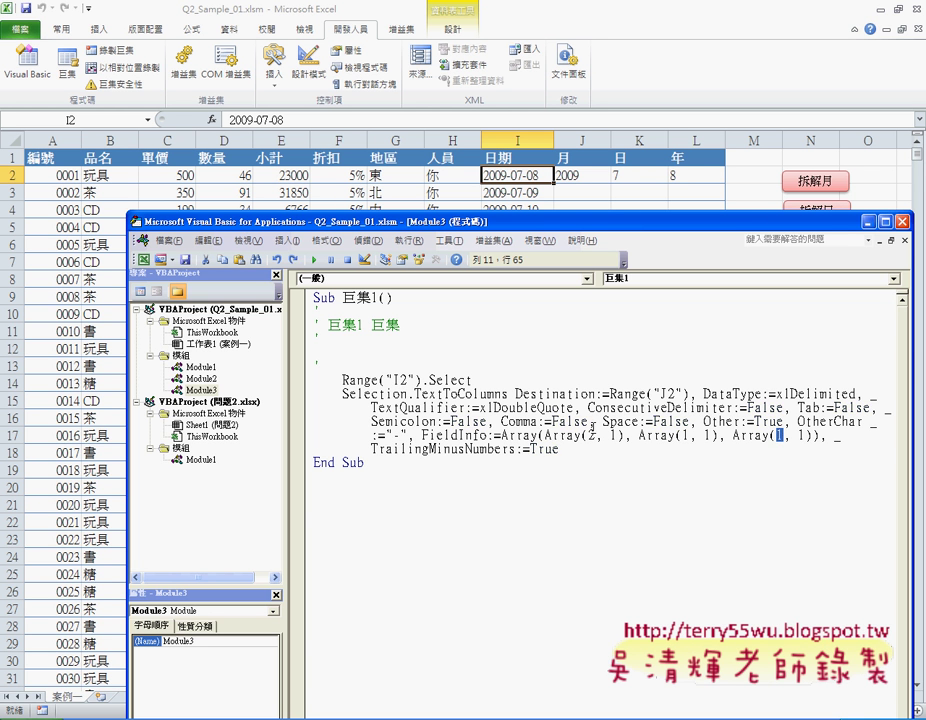
key("ctrl+z")
key("ctrl+z")
left_click(314, 259)
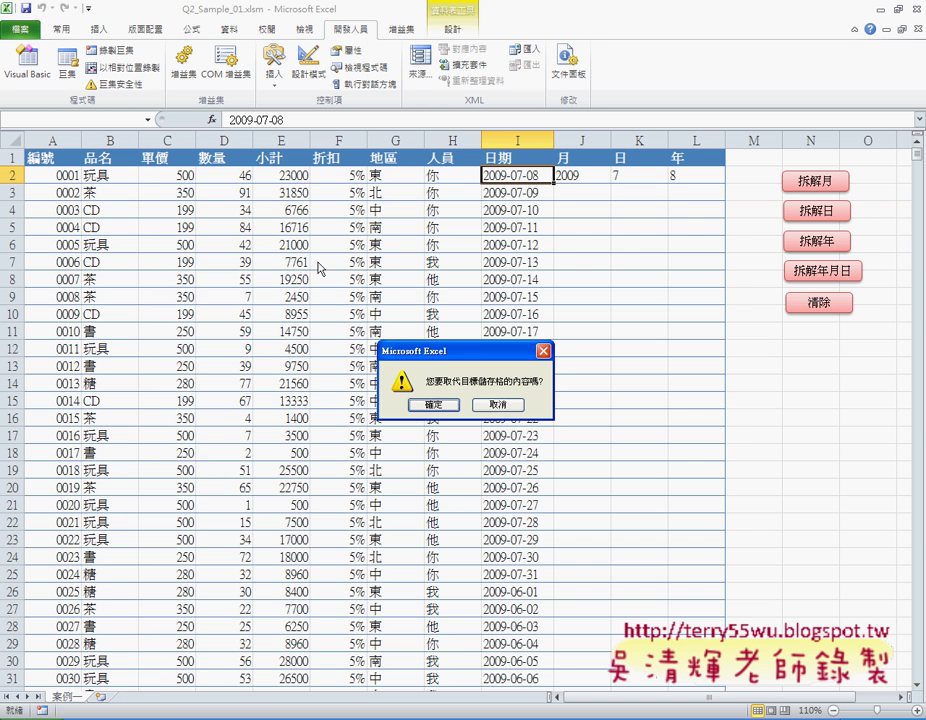
key("Return")
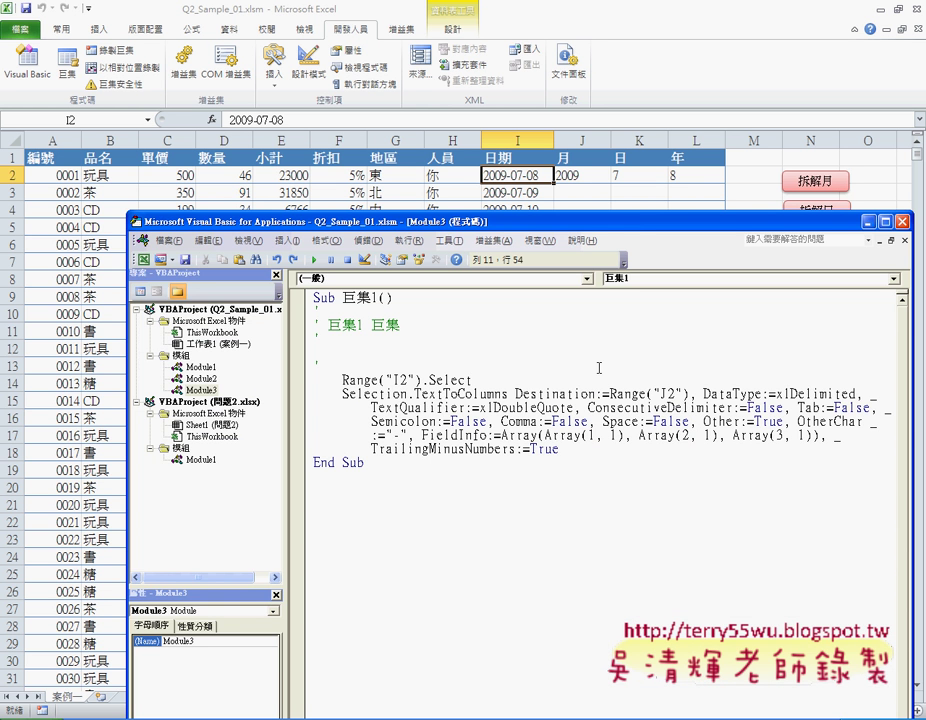
left_click(466, 421)
left_click_drag(545, 435, 812, 436)
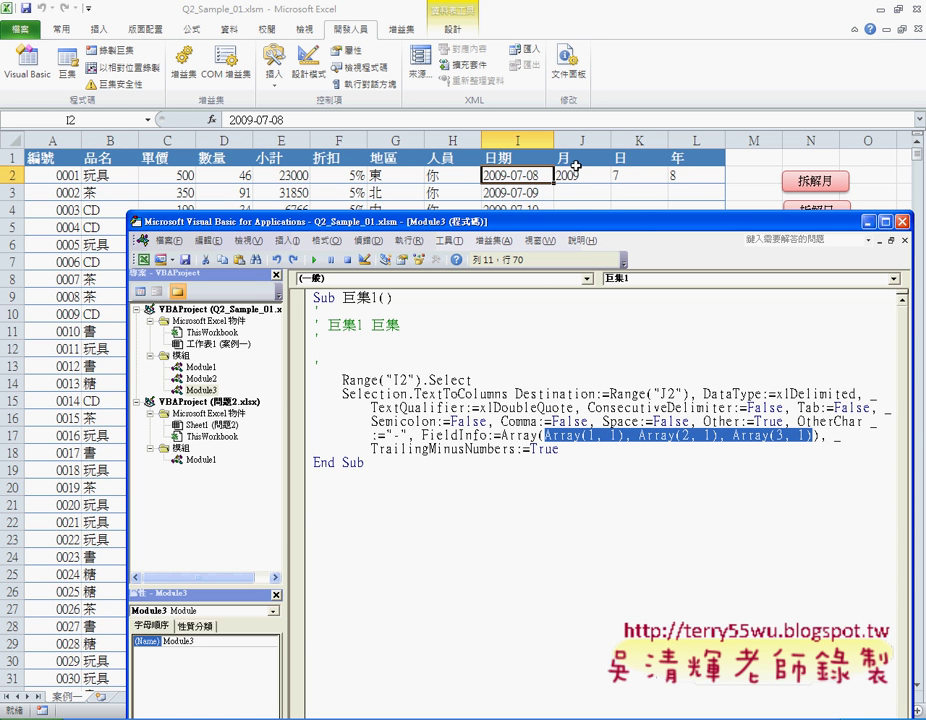
left_click(604, 409)
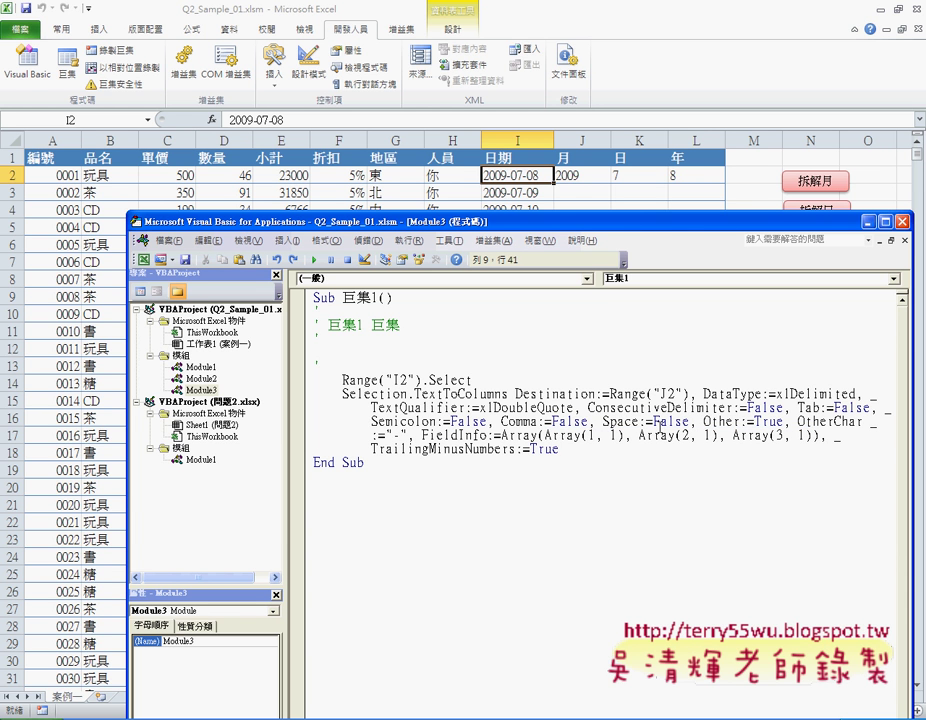